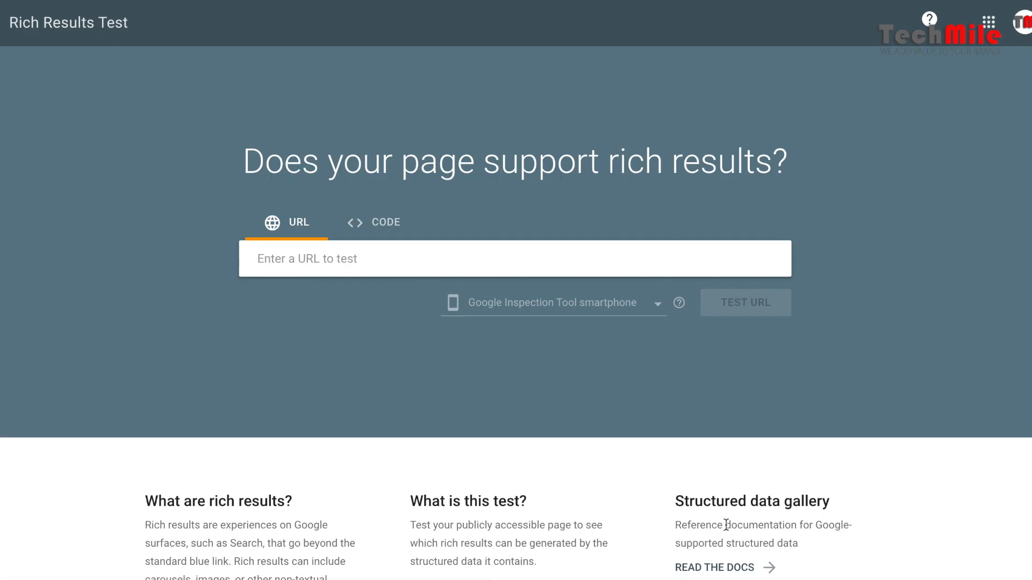
type("https://ethinfra.com/nri-can-buy-property-in-india/")
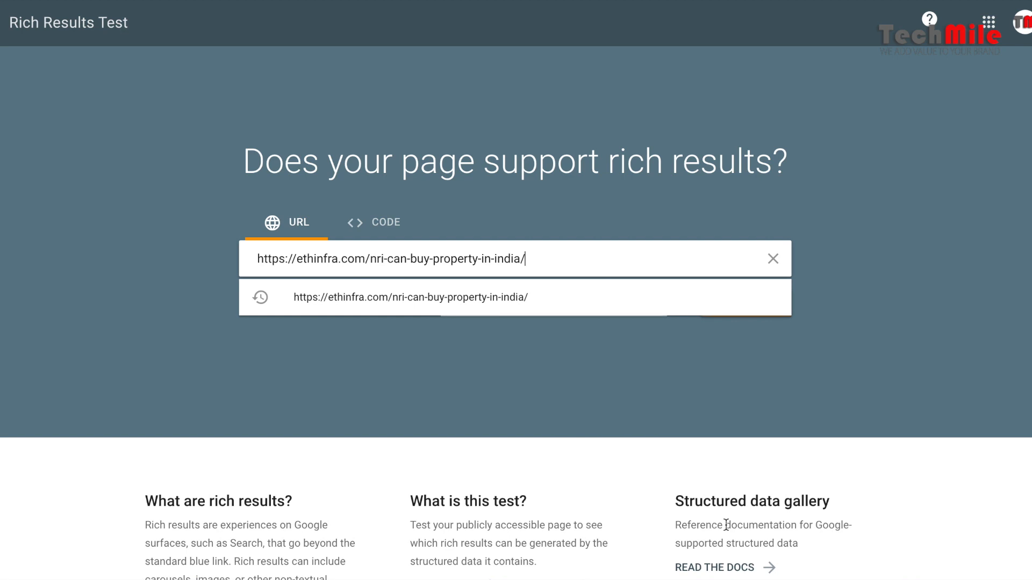
key("Return")
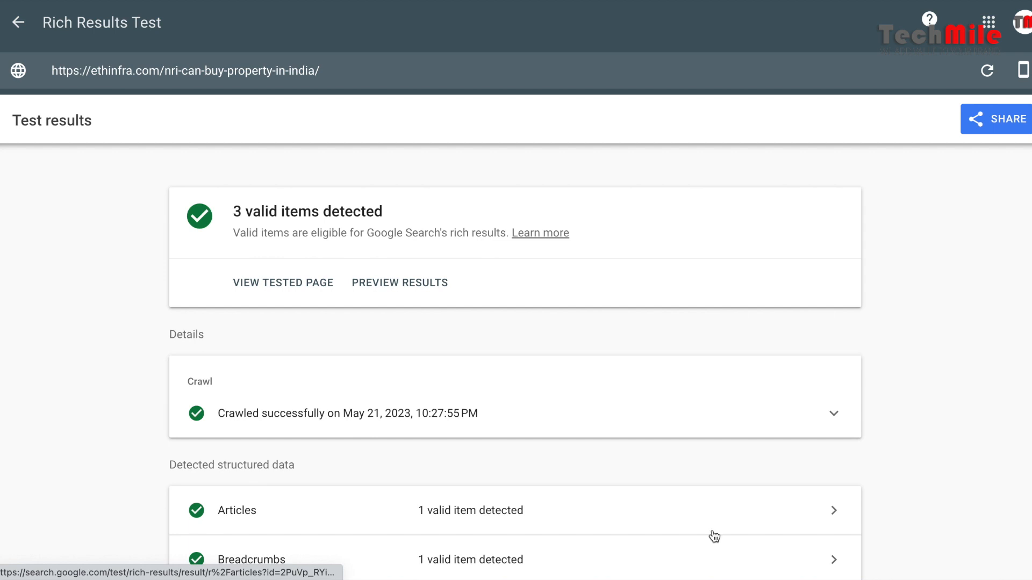
scroll(548, 412, "down", 4)
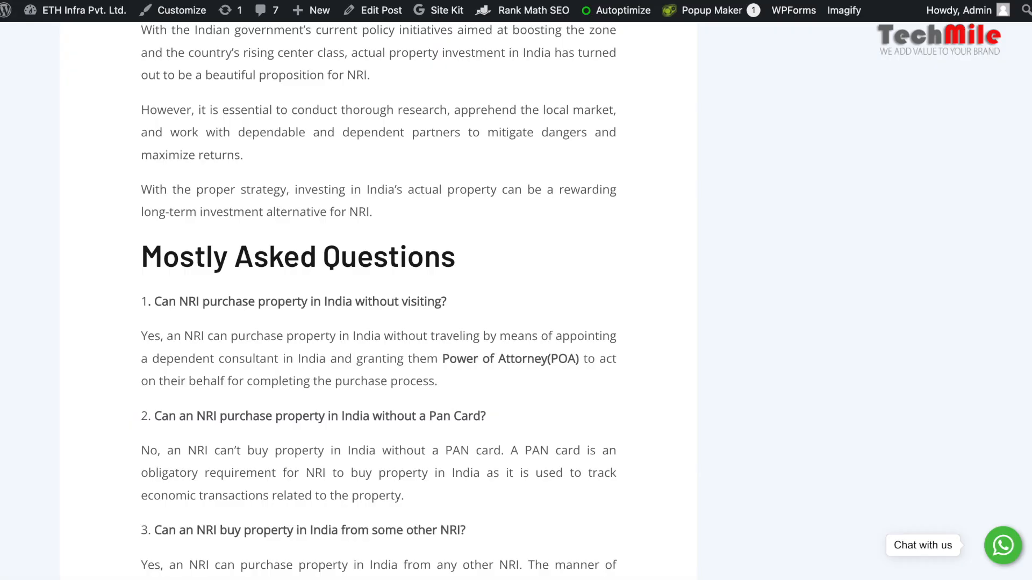
Step: Open the NRI property post for editing and locate its Mostly Asked Questions section
left_click(381, 12)
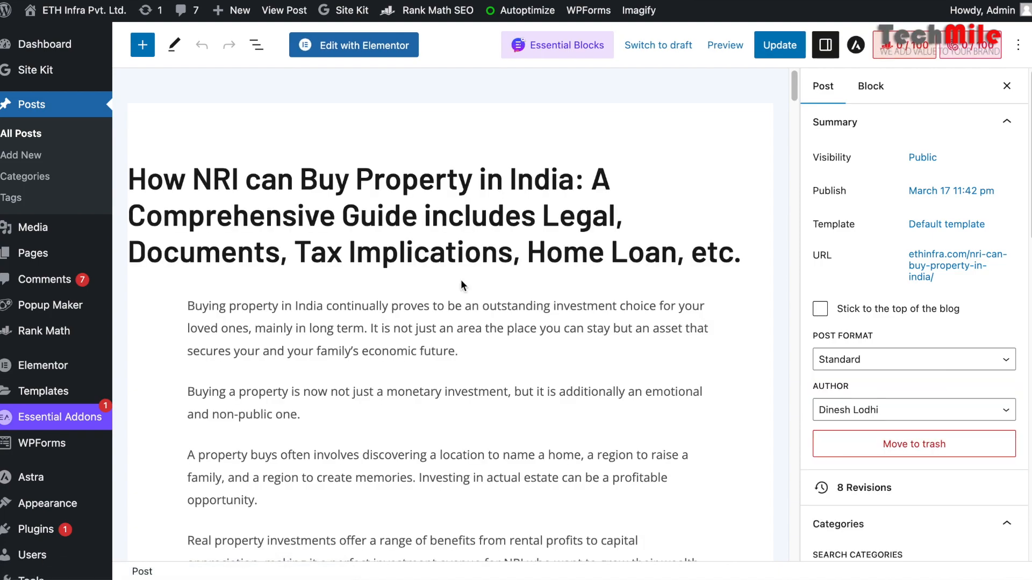
scroll(461, 280, "down", 20)
scroll(461, 280, "down", 20)
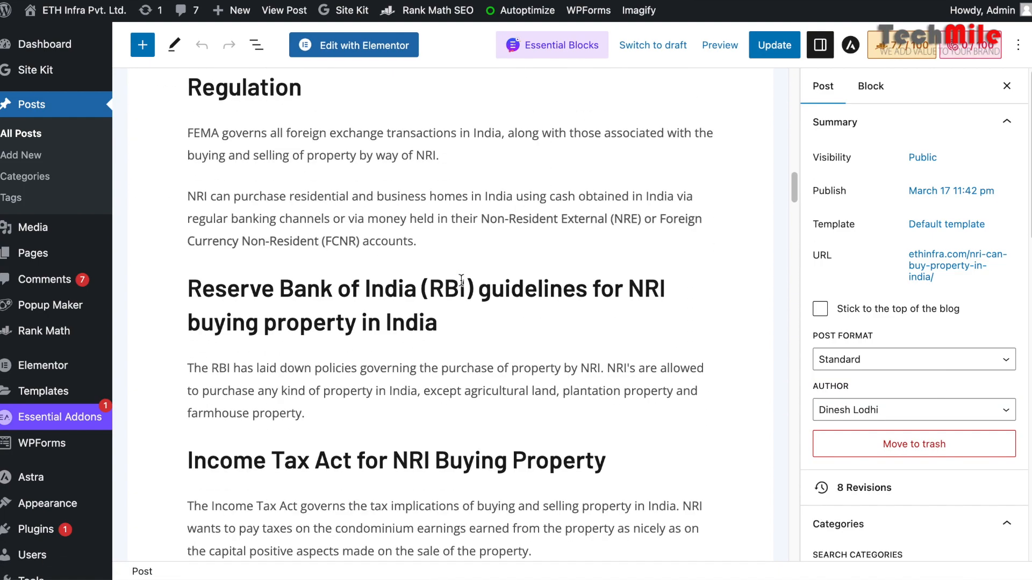
scroll(462, 280, "down", 20)
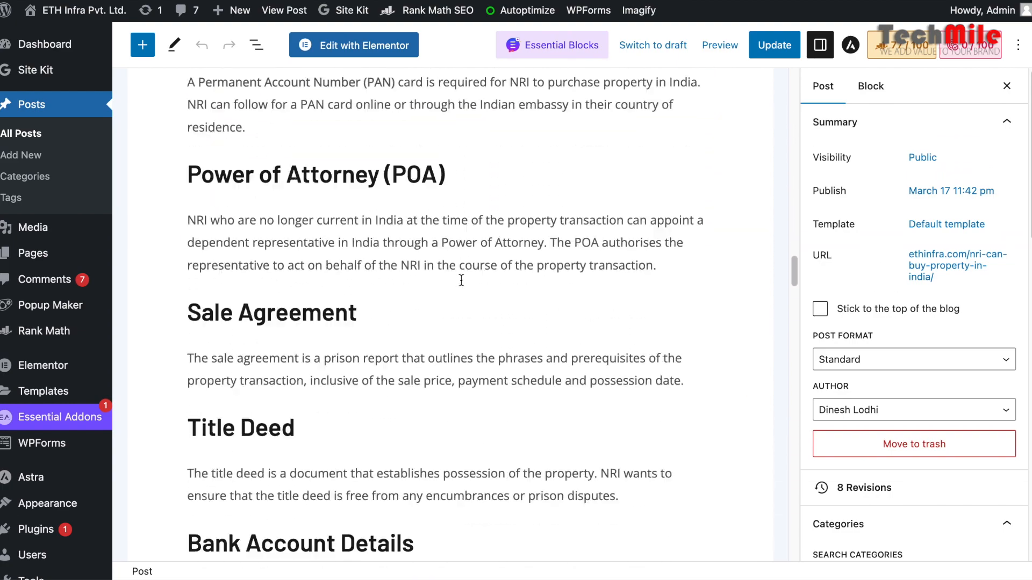
scroll(461, 280, "down", 20)
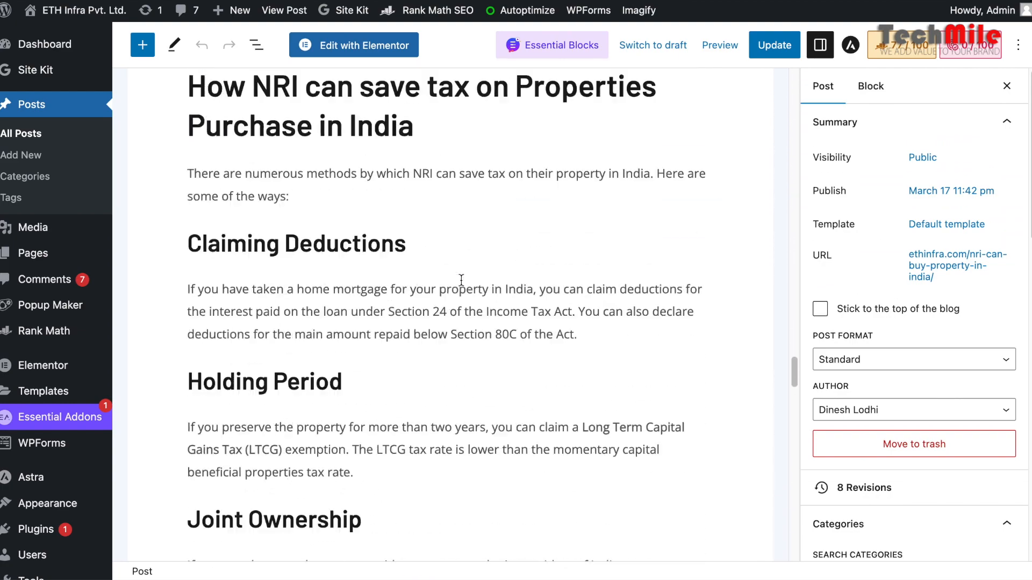
scroll(462, 280, "down", 20)
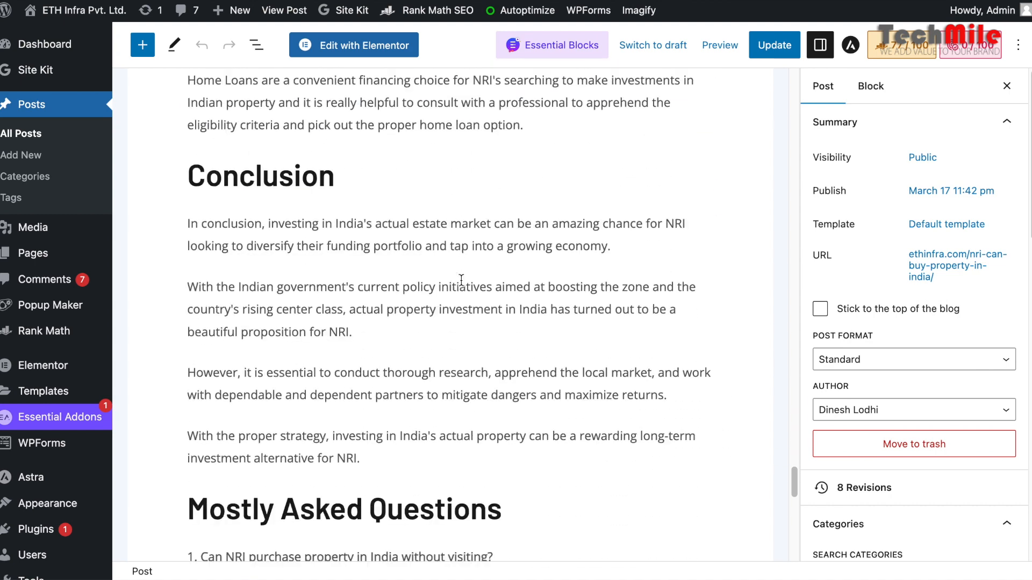
scroll(461, 280, "down", 2)
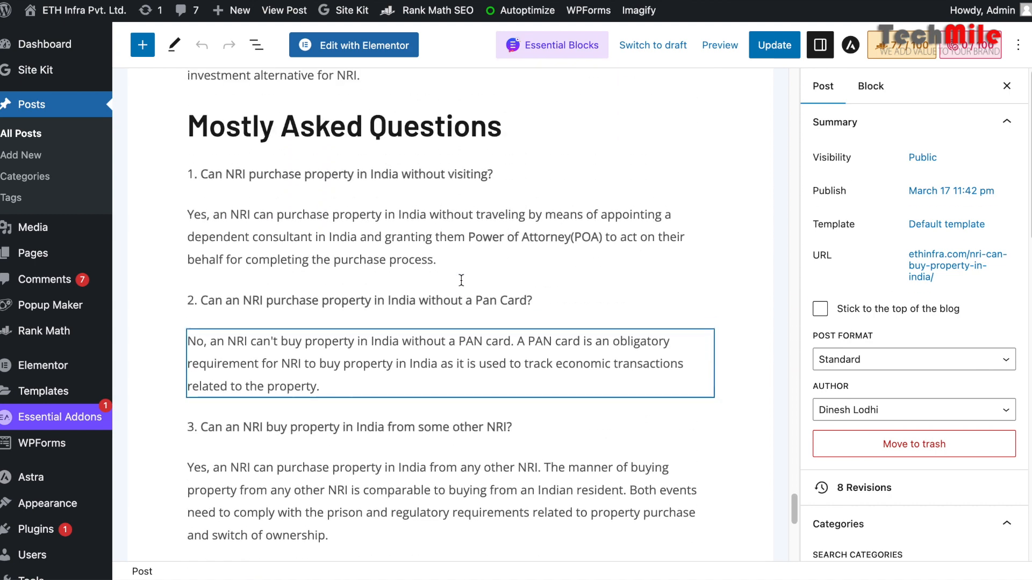
left_click(192, 135)
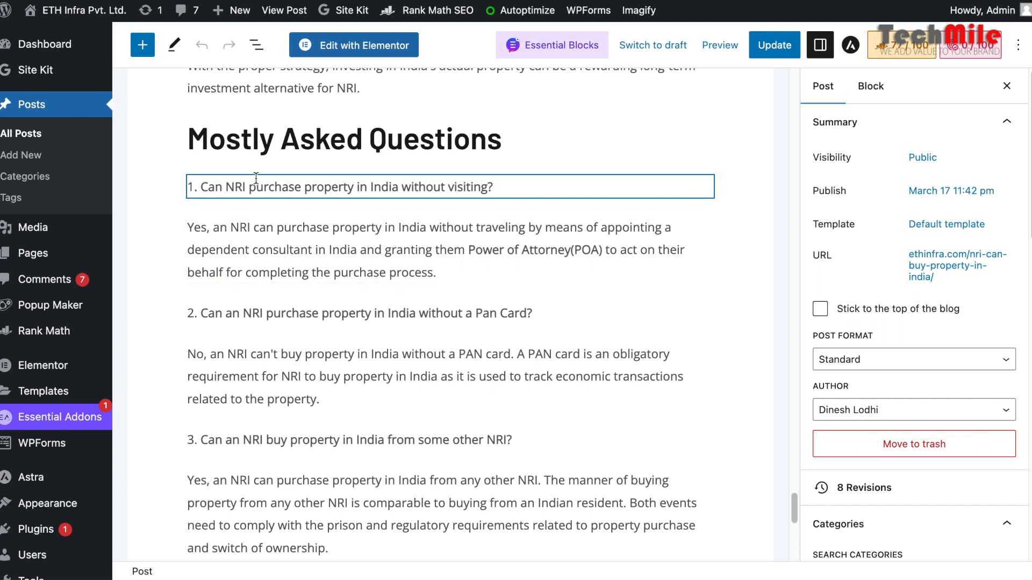
scroll(296, 150, "down", 2)
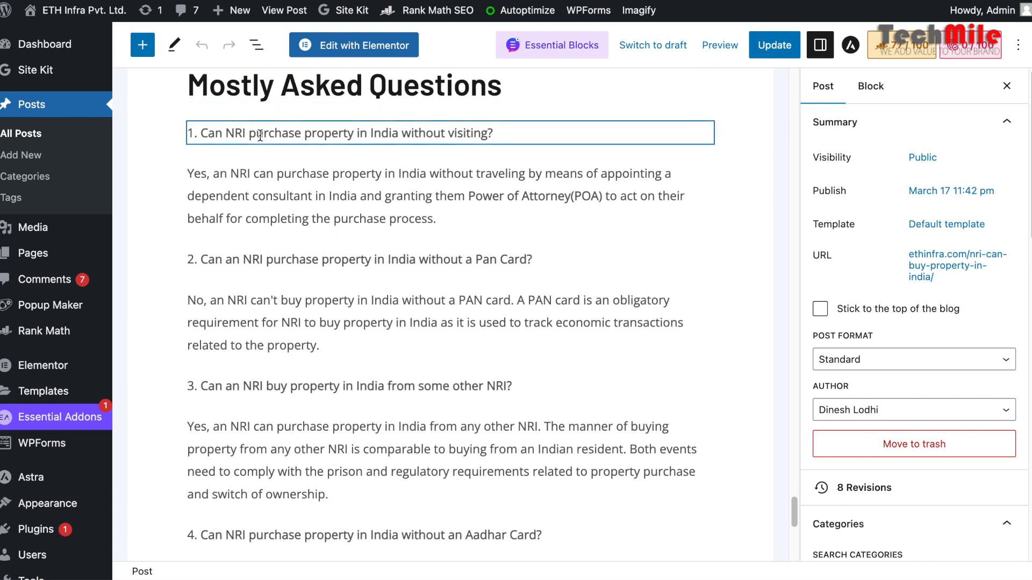
Step: Copy "Can NRI purchase property in India without visiting?" from the post into the FAQ schema generator's first question, without its list number
left_click(261, 135)
triple_click(261, 135)
key("ctrl+a")
key("ctrl+c")
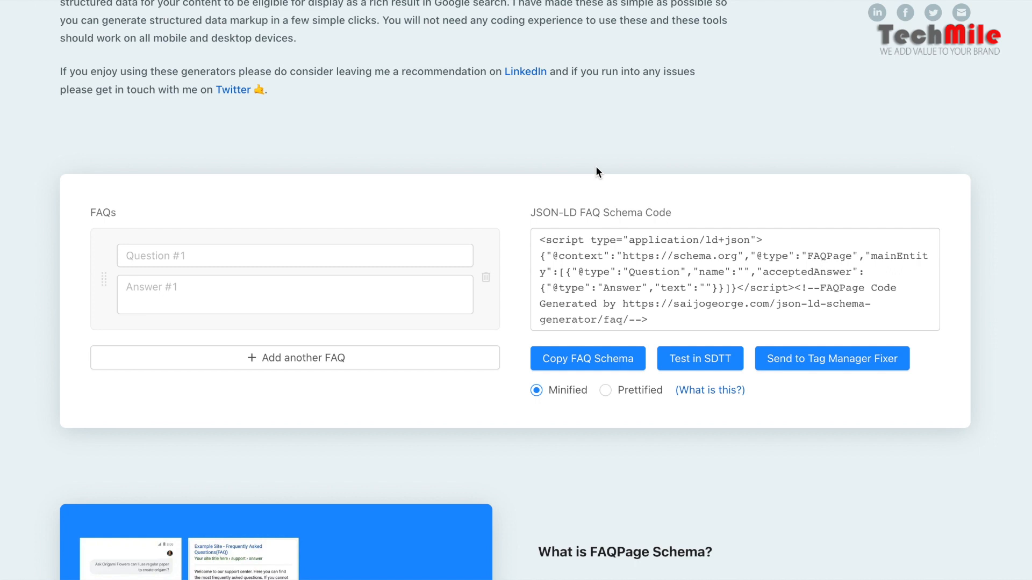
left_click(296, 250)
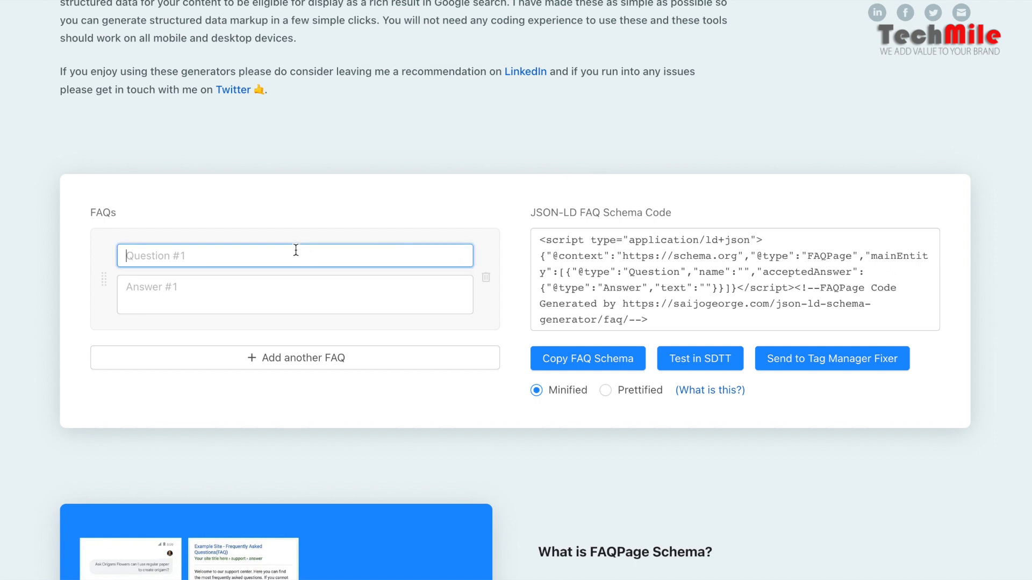
key("ctrl+v")
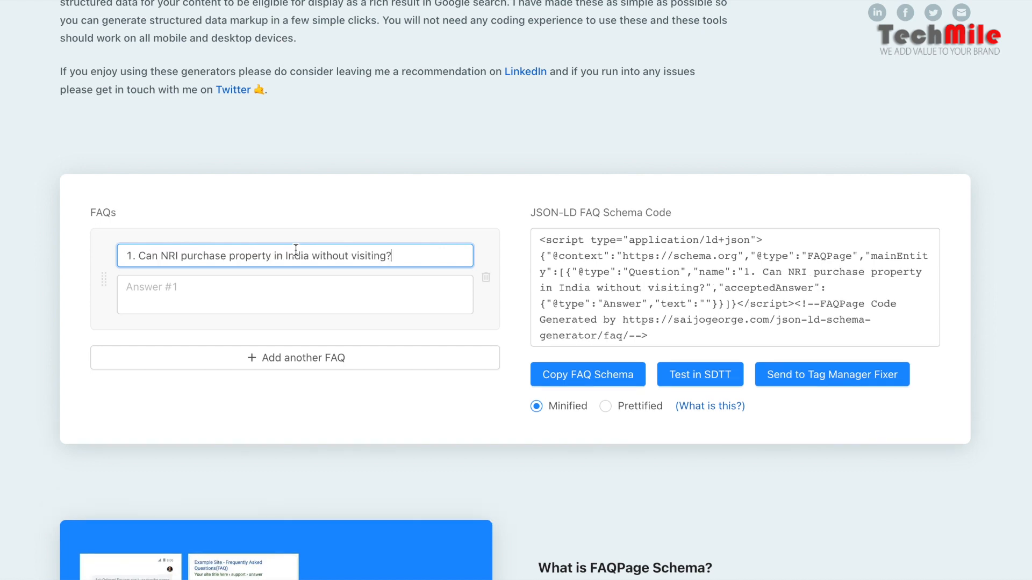
left_click_drag(141, 251, 64, 253)
key("BackSpace")
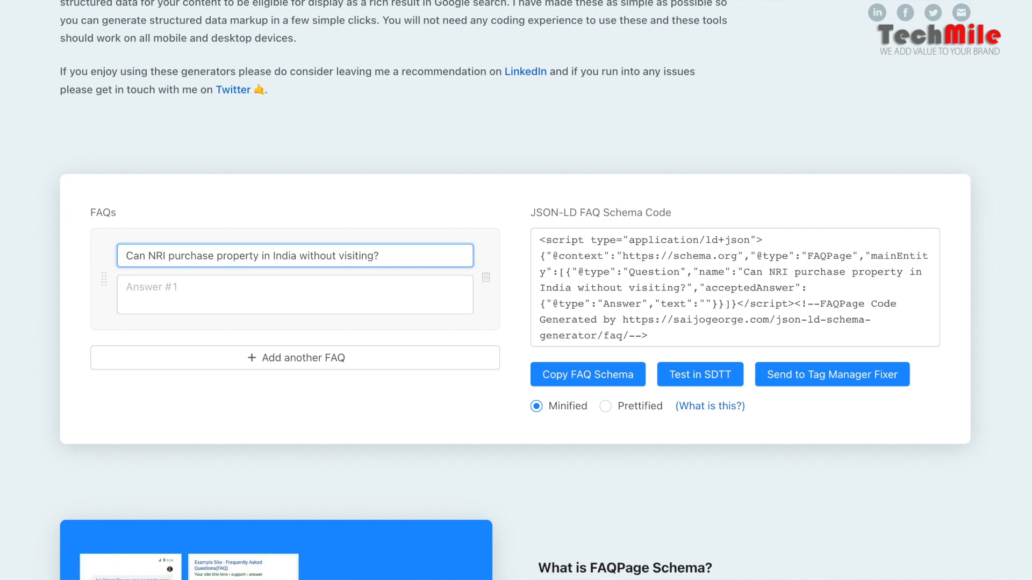
Step: Copy the post's answer about buying without visiting into the first FAQ's answer in the schema generator
key("ctrl+Tab")
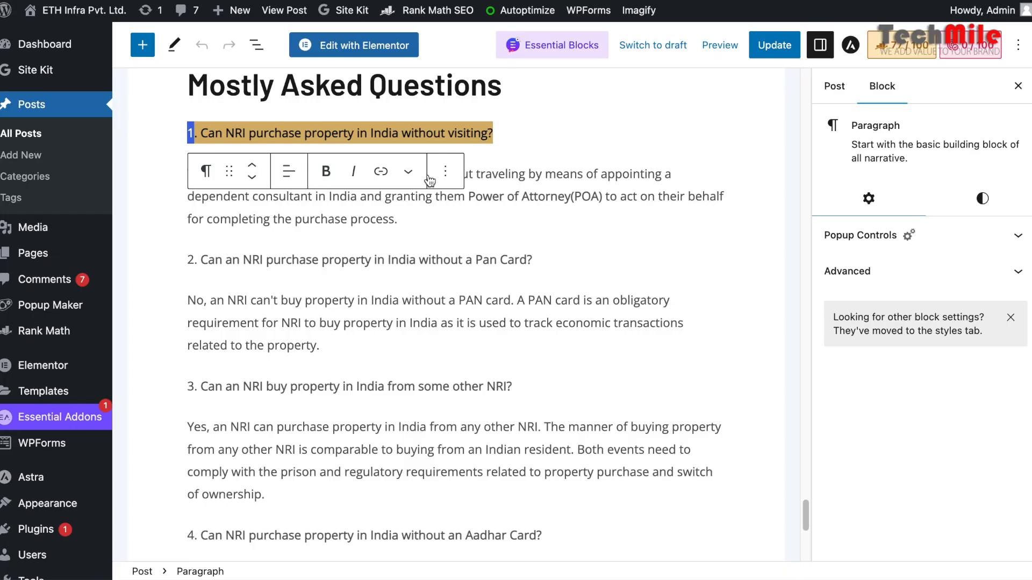
left_click(236, 219)
key("ctrl+a")
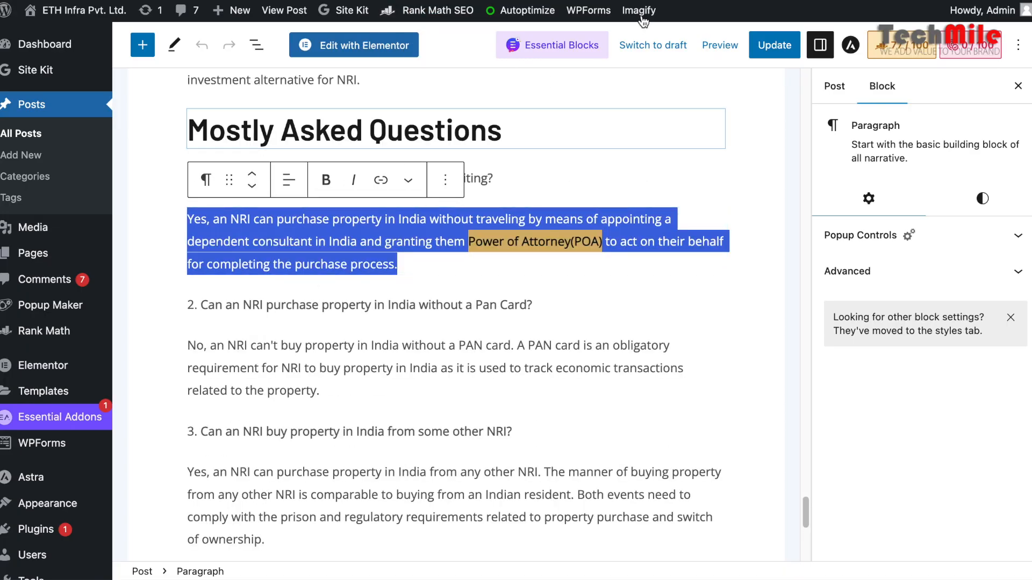
key("ctrl+c")
key("ctrl+Tab")
left_click(359, 301)
key("ctrl+v")
Step: Add a second FAQ and fill its question from the post with "Can an NRI purchase property in India without a Pan Card?"
left_click(326, 391)
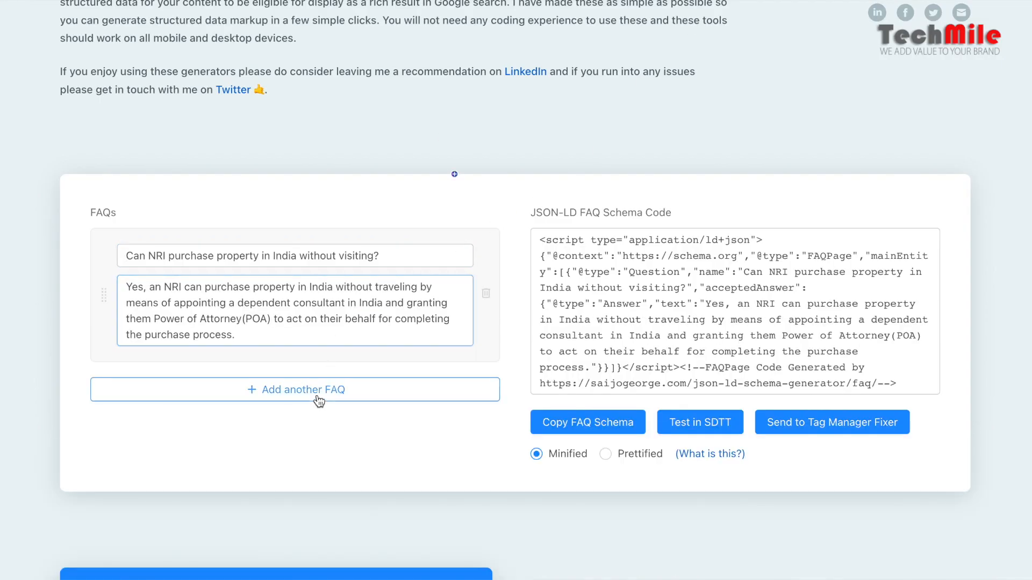
key("ctrl+Tab")
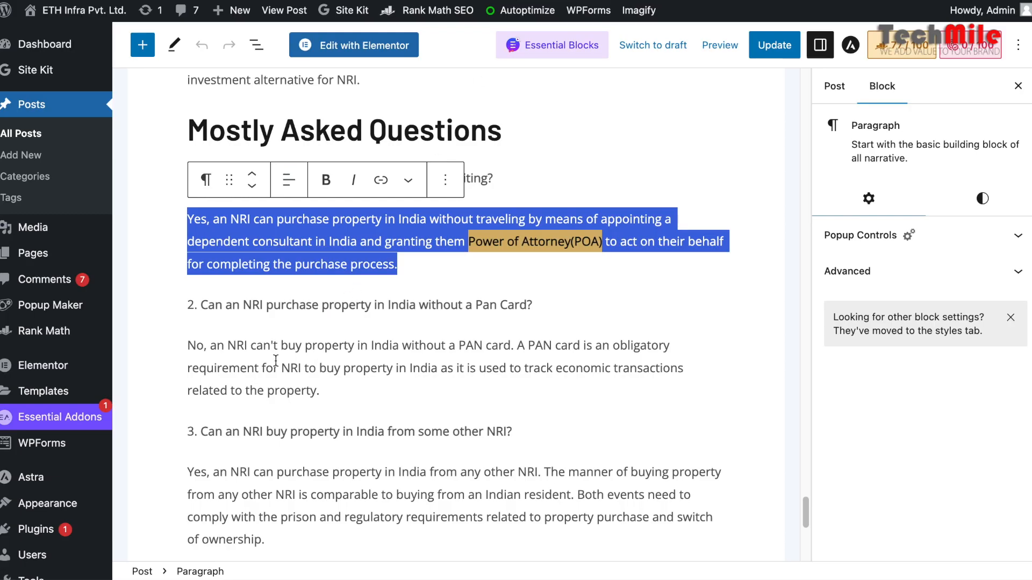
left_click(297, 305)
key("ctrl+a")
key("ctrl+c")
key("ctrl+Tab")
key("ctrl+v")
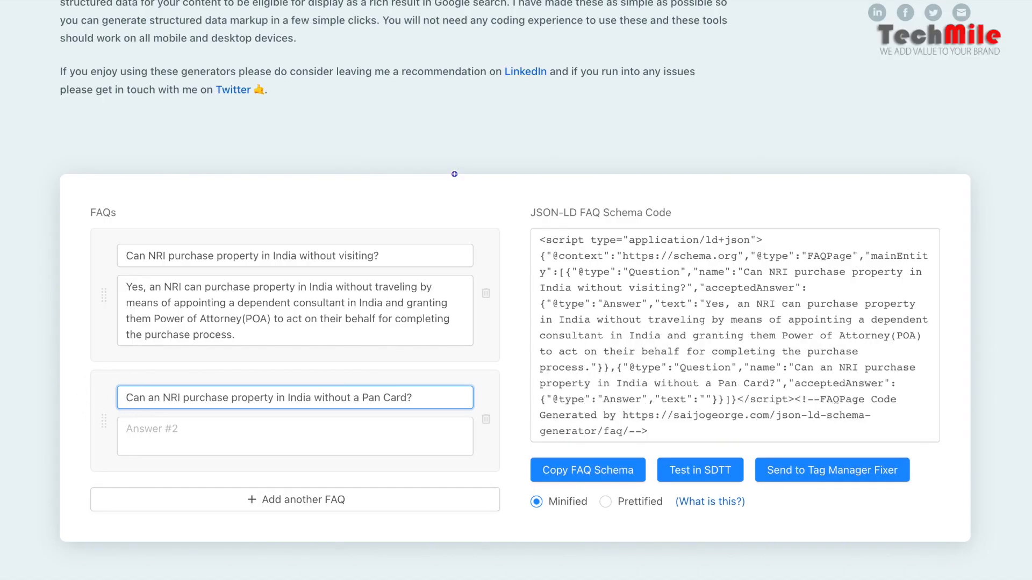
Step: Copy the post's PAN card answer into the second FAQ's answer in the schema generator
key("ctrl+Tab")
triple_click(377, 368)
key("super+c")
key("ctrl+Tab")
left_click(290, 439)
key("super+v")
Step: Copy "Can an NRI buy property in India from some other NRI?" from the post into the third FAQ's question
key("ctrl+Tab")
triple_click(238, 430)
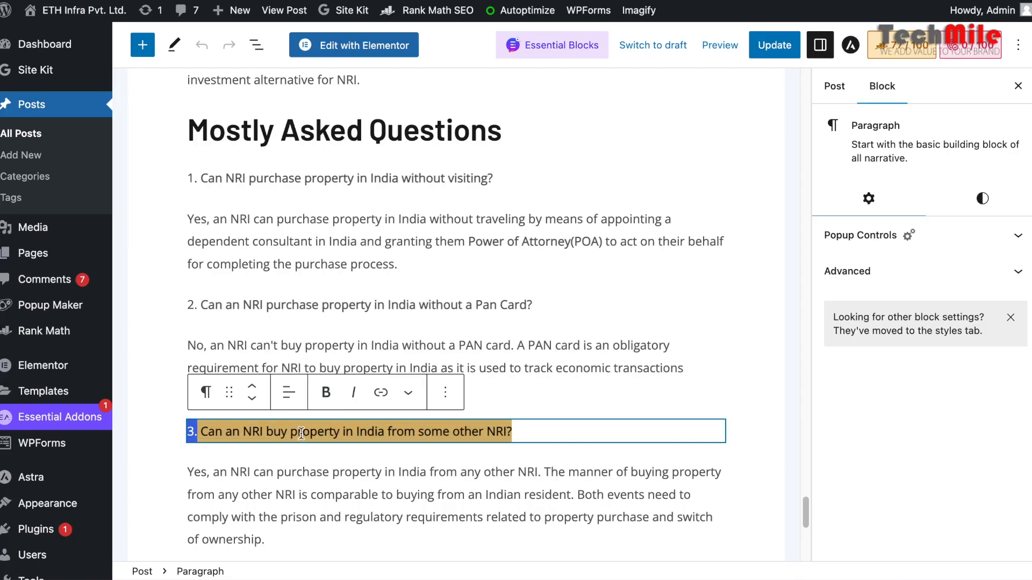
key("super+c")
key("ctrl+Tab")
left_click(145, 456)
key("super+v")
Step: Copy the post's answer about buying from another NRI into the third FAQ's answer
key("ctrl+Tab")
scroll(495, 209, "down", 3)
triple_click(376, 322)
key("super+c")
key("ctrl+Tab")
left_click(215, 446)
key("super+v")
Step: Add a fourth FAQ with the post's question "Can NRI purchase property in India without an Aadhar Card?", leaving out its list number
left_click(265, 540)
key("ctrl+Tab")
scroll(316, 176, "down", 4)
triple_click(316, 176)
key("ctrl+Tab")
key("super+v")
left_click_drag(139, 135, 113, 136)
key("BackSpace")
Step: Copy the post's Aadhaar Card answer into the fourth FAQ's answer in the schema generator
key("ctrl+Tab")
triple_click(235, 225)
key("ctrl+Tab")
left_click(307, 177)
key("super+v")
Step: Copy "How does NRI purchase a home in India?" from the post into the fifth FAQ's question, without its list number
key("ctrl+Tab")
triple_click(350, 304)
key("super+c")
key("ctrl+Tab")
left_click(258, 236)
key("super+v")
left_click_drag(140, 134, 126, 145)
key("BackSpace")
Step: Copy both paragraphs of the post's home purchase answer into the fifth FAQ's answer
key("ctrl+Tab")
triple_click(349, 366)
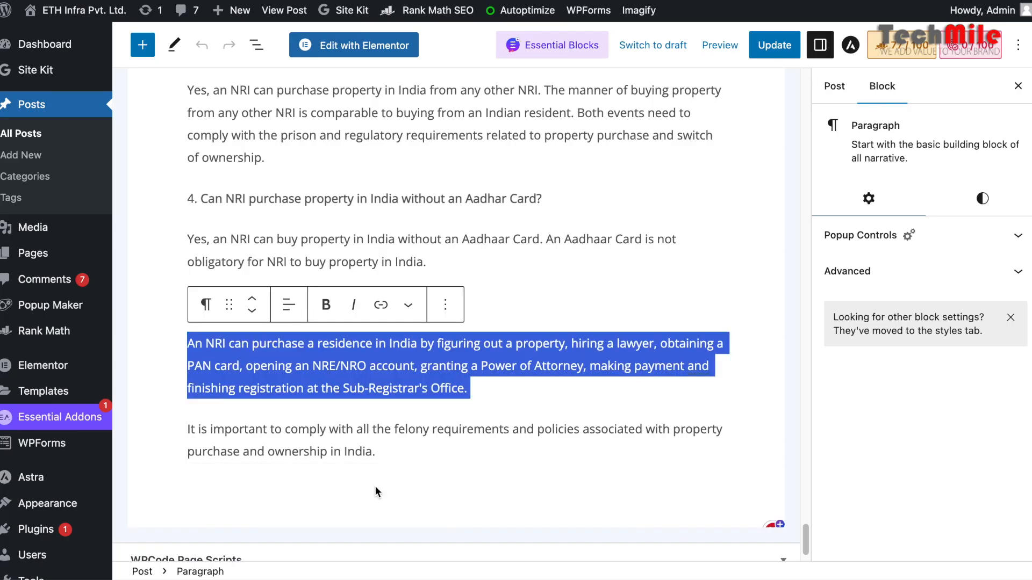
left_click_drag(378, 455, 188, 339)
key("super+c")
key("ctrl+Tab")
left_click(281, 163)
key("super+v")
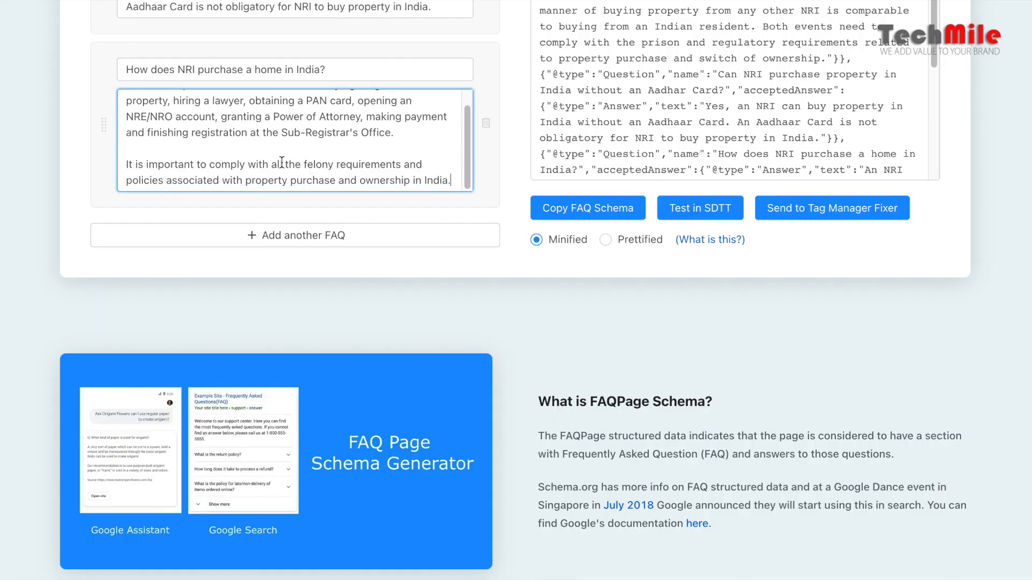
Step: Check the completed FAQ entries and copy the generated JSON-LD FAQ schema code
scroll(351, 170, "up", 1)
scroll(420, 226, "up", 8)
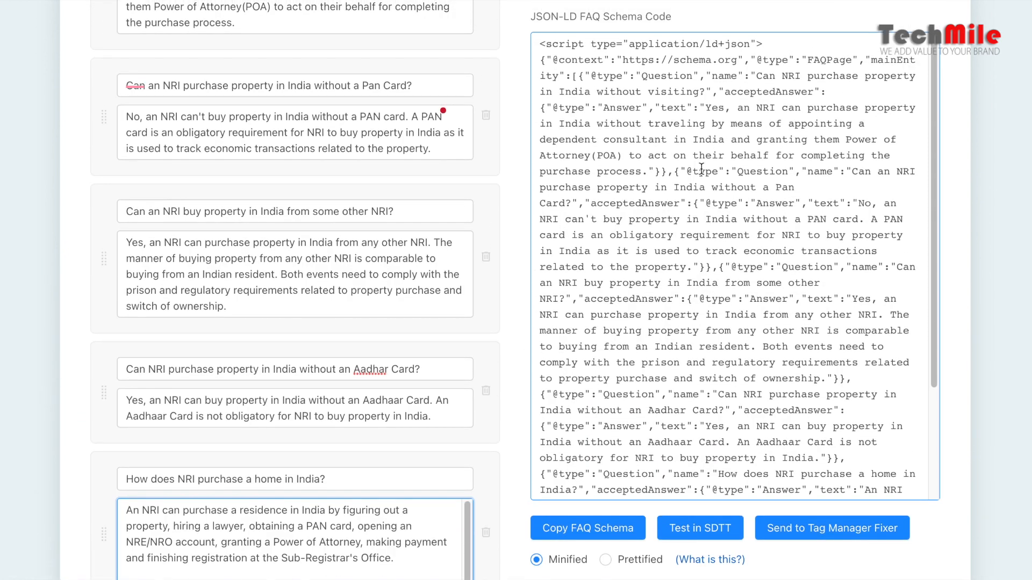
left_click(571, 531)
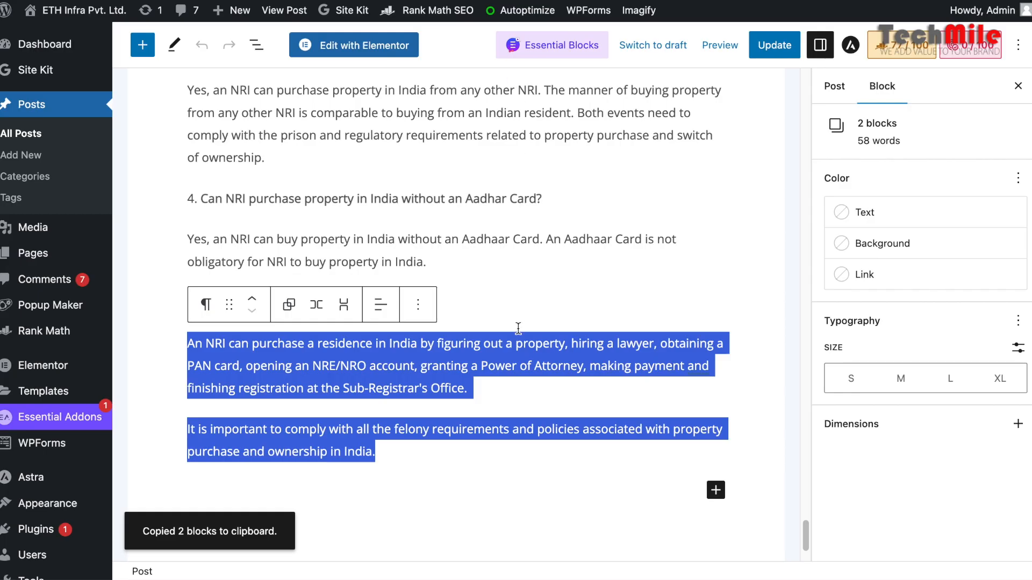
Step: Insert a Custom HTML block after the post's last paragraph and paste the copied FAQ schema code into it
scroll(505, 322, "down", 2)
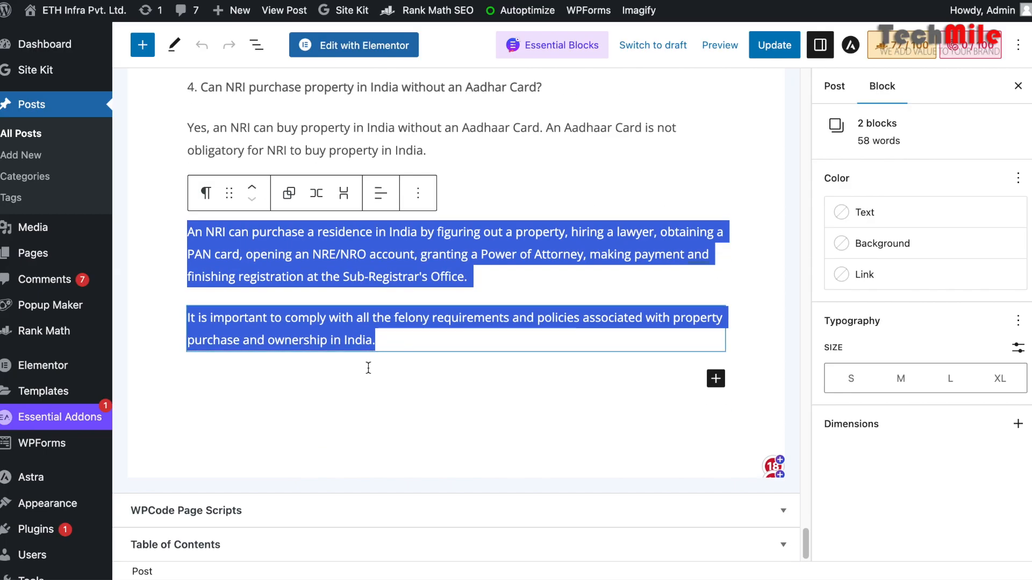
left_click(438, 364)
left_click(427, 345)
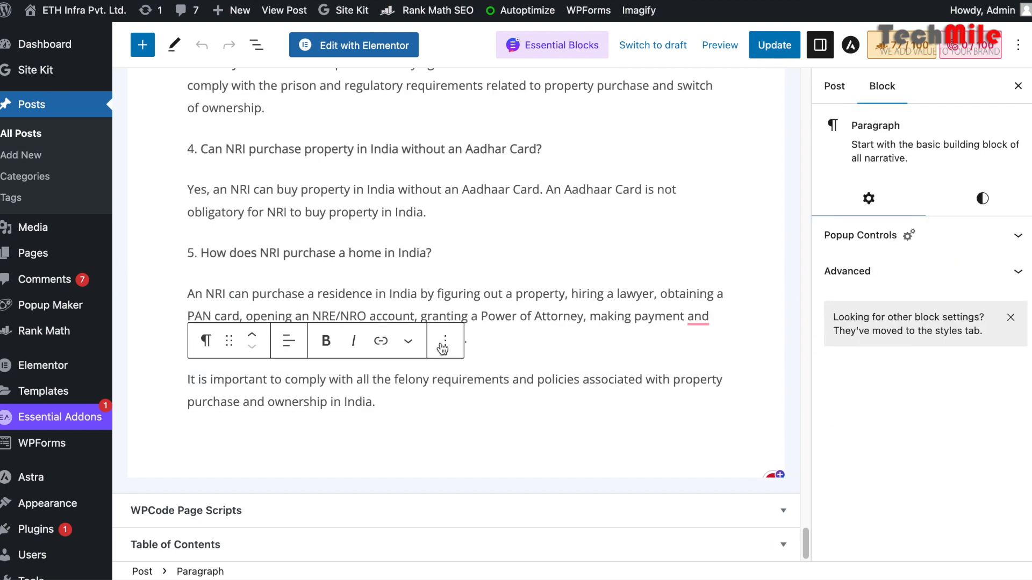
key("Return")
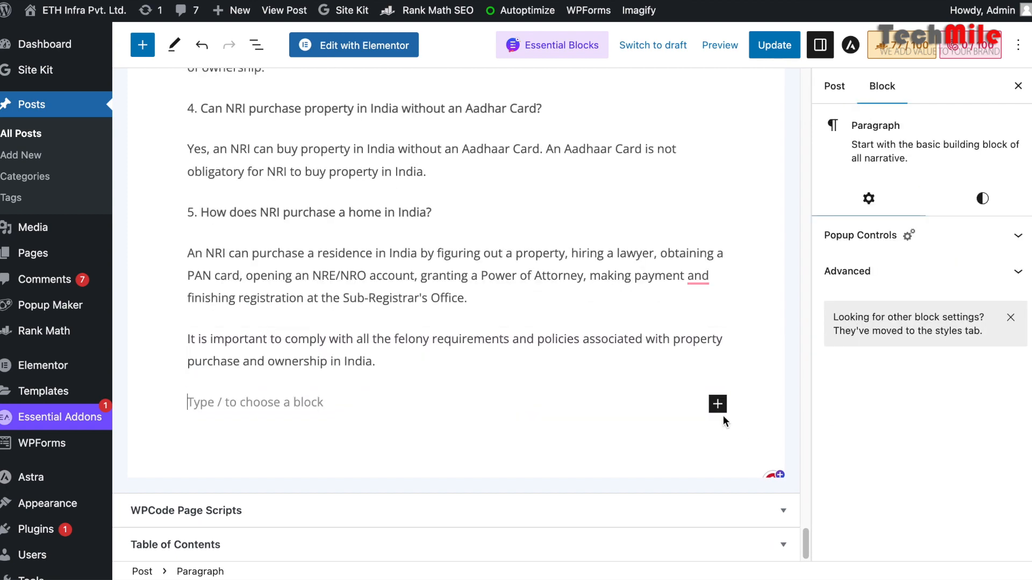
left_click(717, 407)
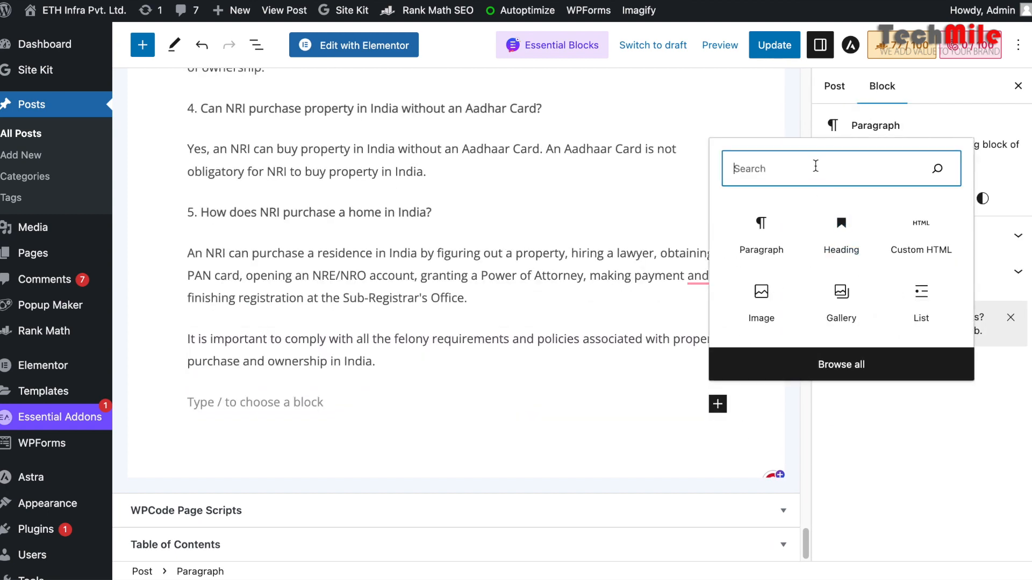
type("html")
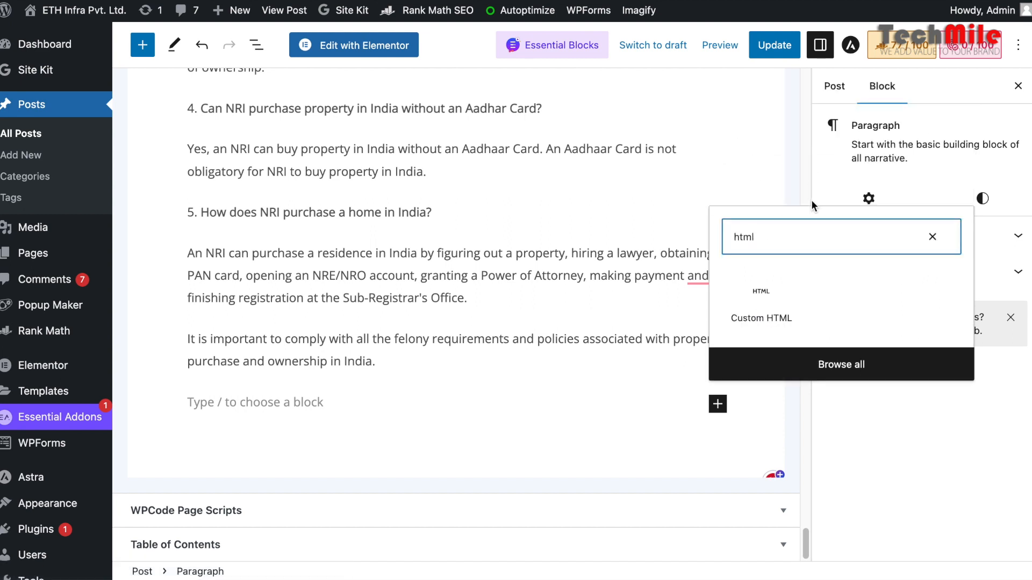
left_click(756, 305)
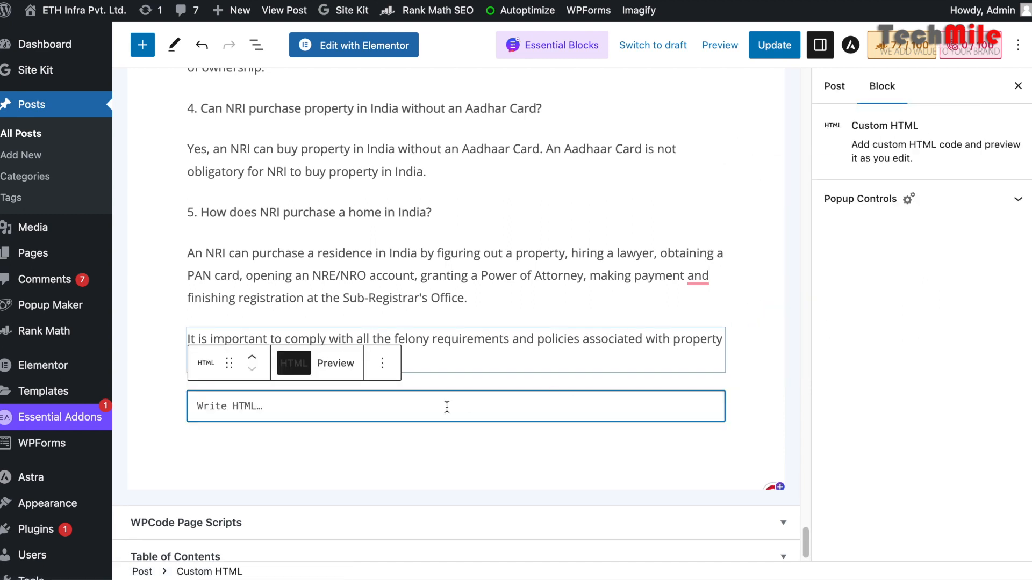
right_click(413, 403)
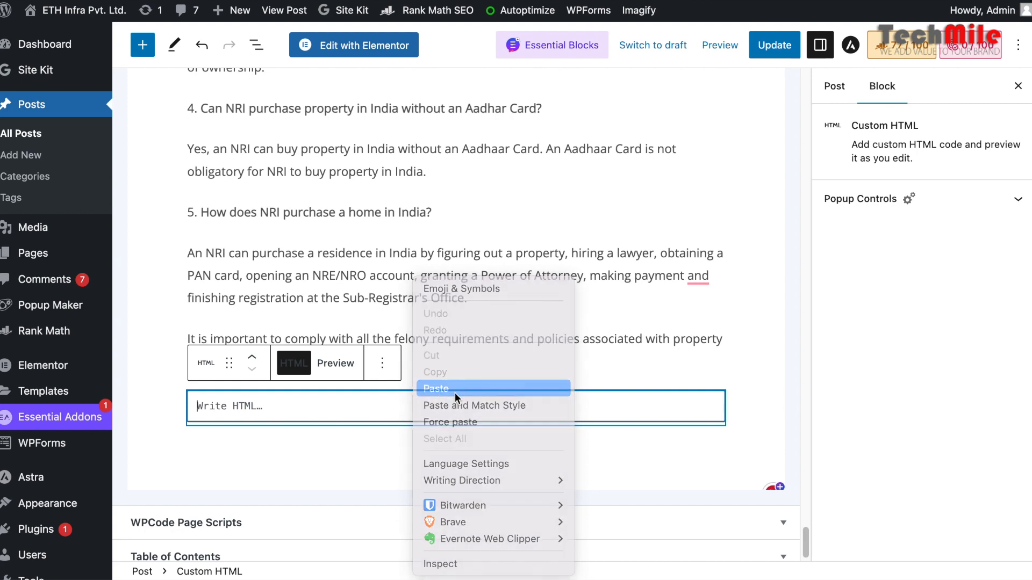
left_click(453, 390)
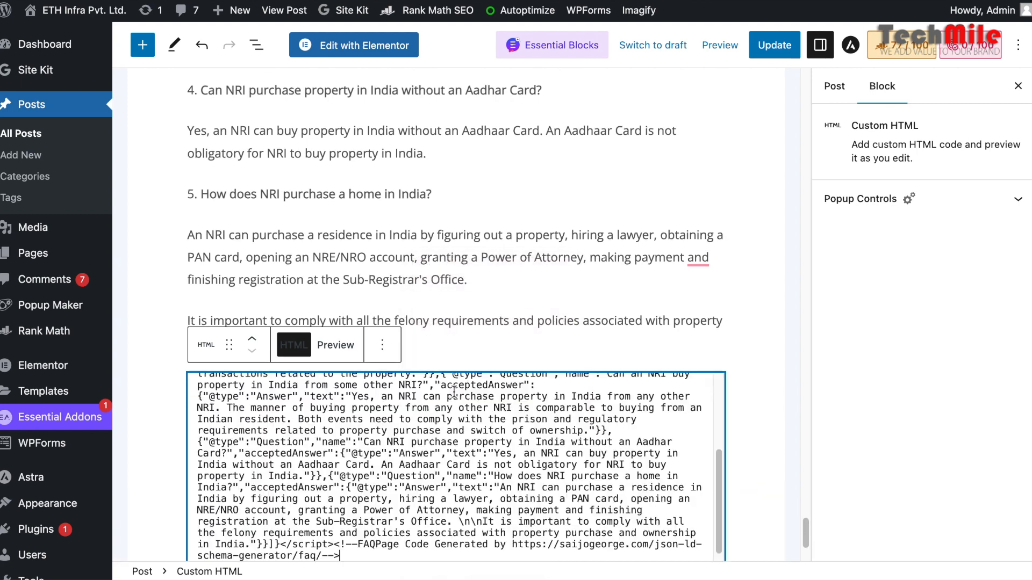
Step: Update the post with the FAQ schema and open its preview
left_click(773, 47)
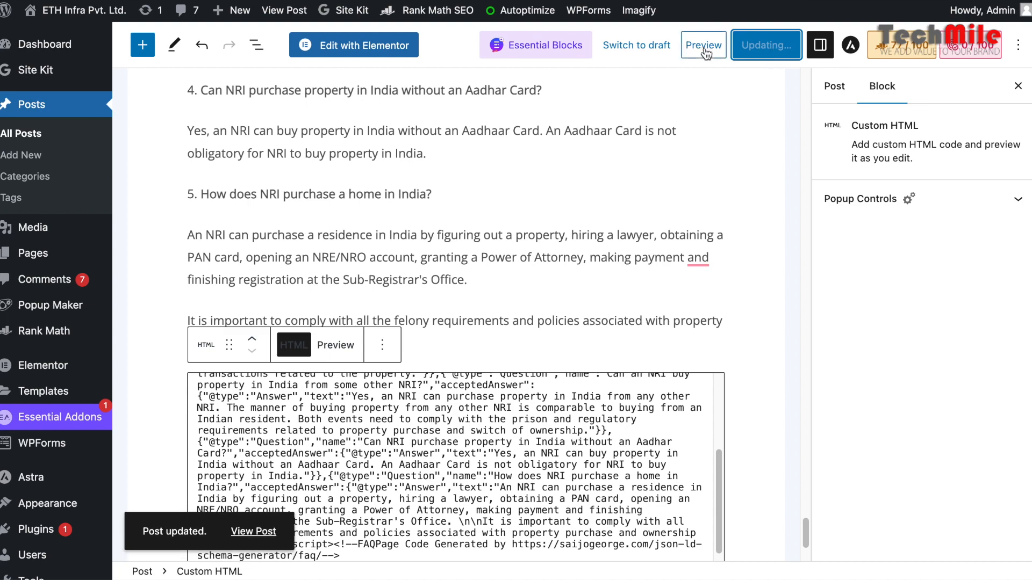
left_click(704, 45)
left_click(623, 182)
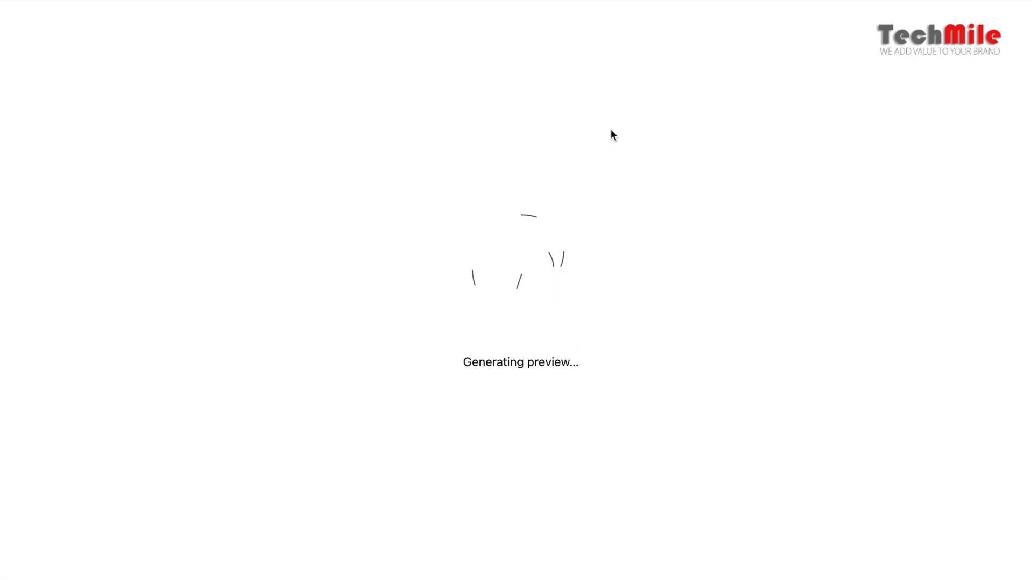
Step: Examine the previewed post down to its Mostly Asked Questions section to check how the questions and answers display
scroll(604, 227, "down", 5)
scroll(604, 231, "down", 15)
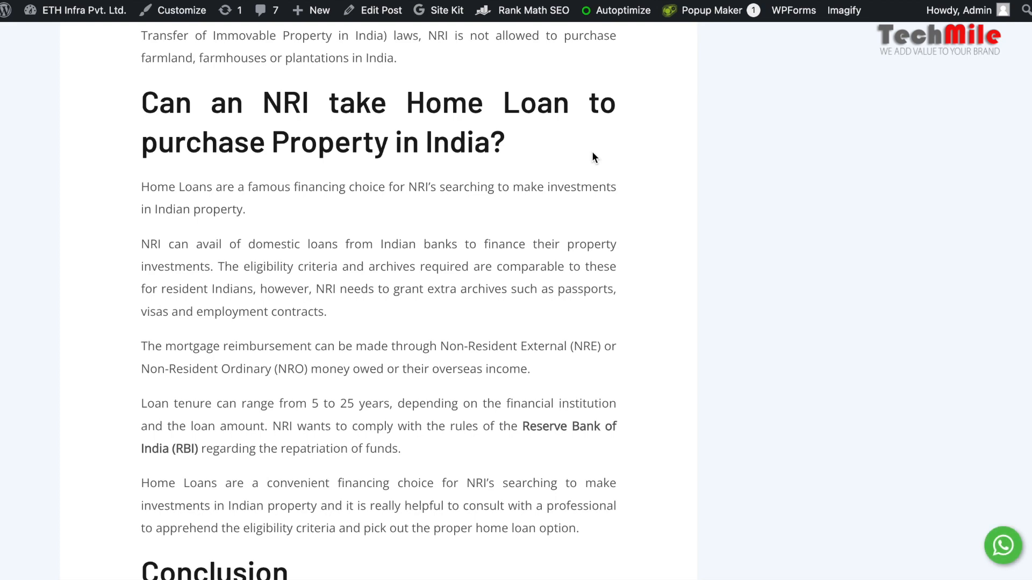
scroll(590, 264, "down", 8)
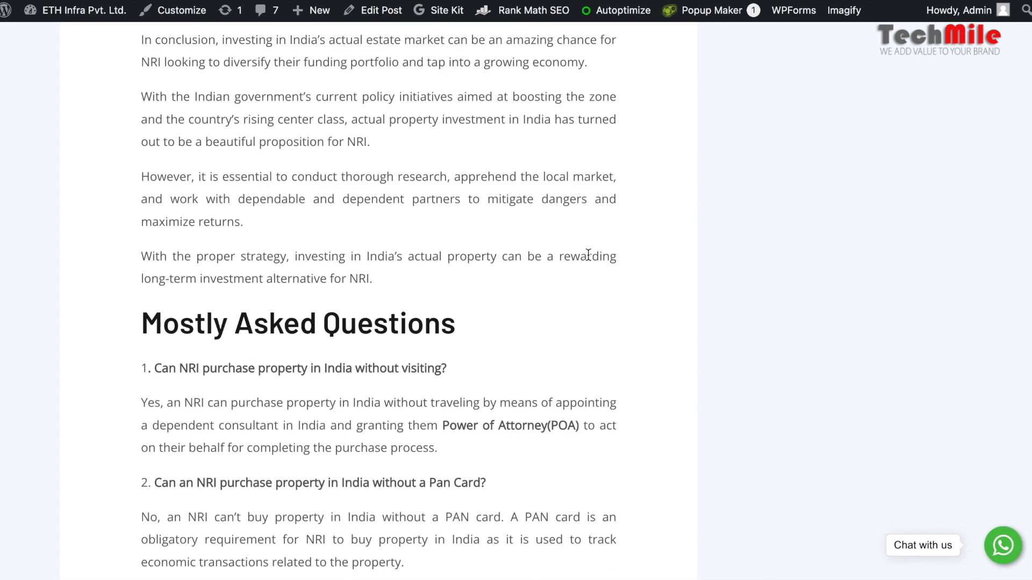
scroll(589, 253, "down", 6)
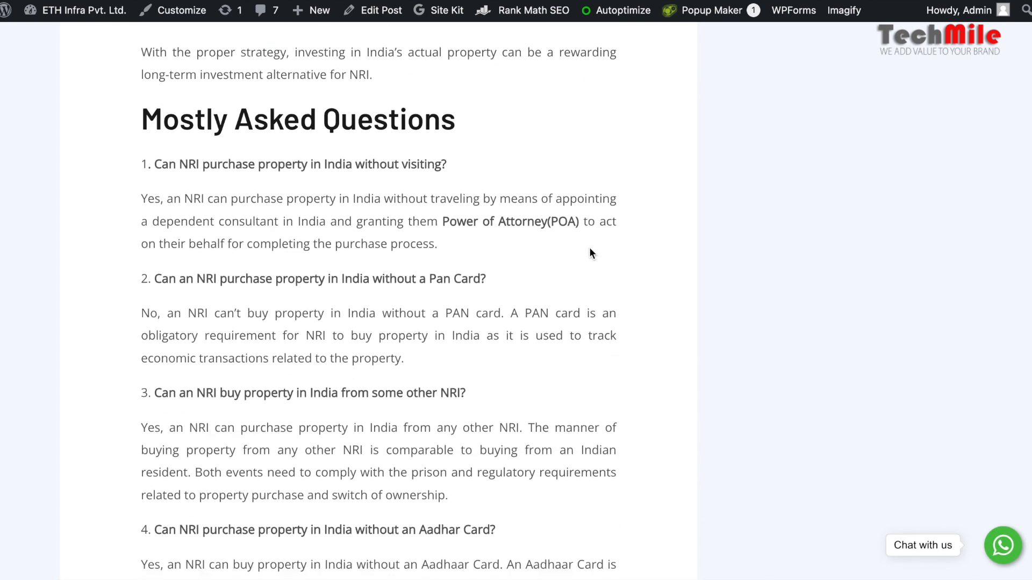
scroll(591, 258, "down", 3)
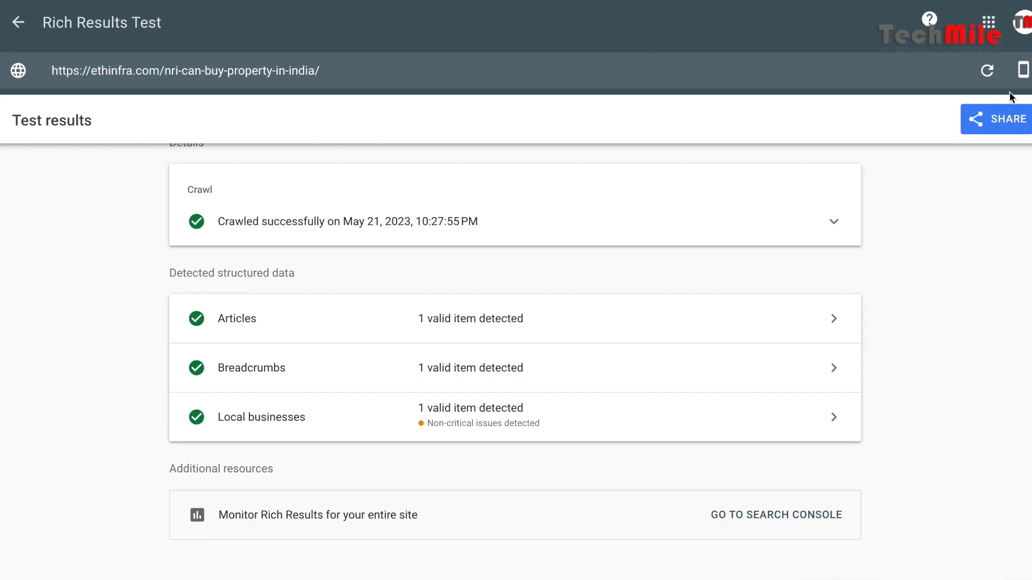
Step: Switch to Google's Rich Results Test, retest the post's URL and open the FAQ entry under the detected structured data
left_click(987, 72)
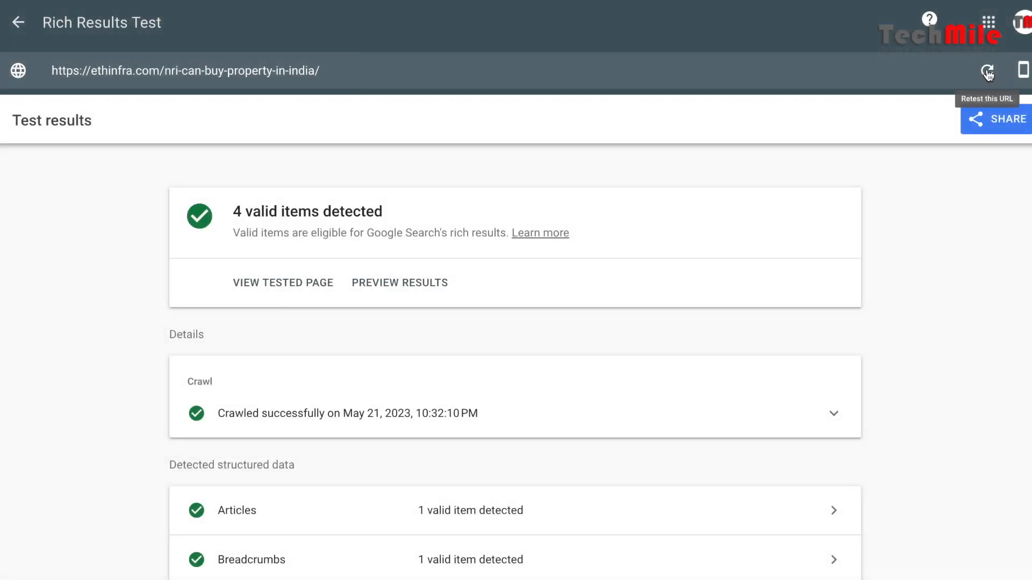
scroll(956, 340, "down", 4)
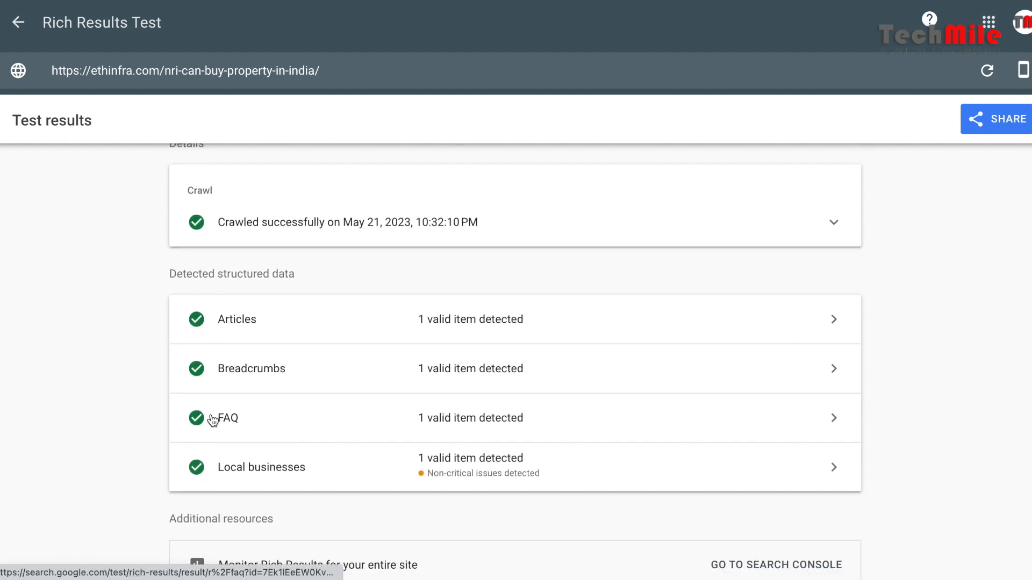
left_click(835, 421)
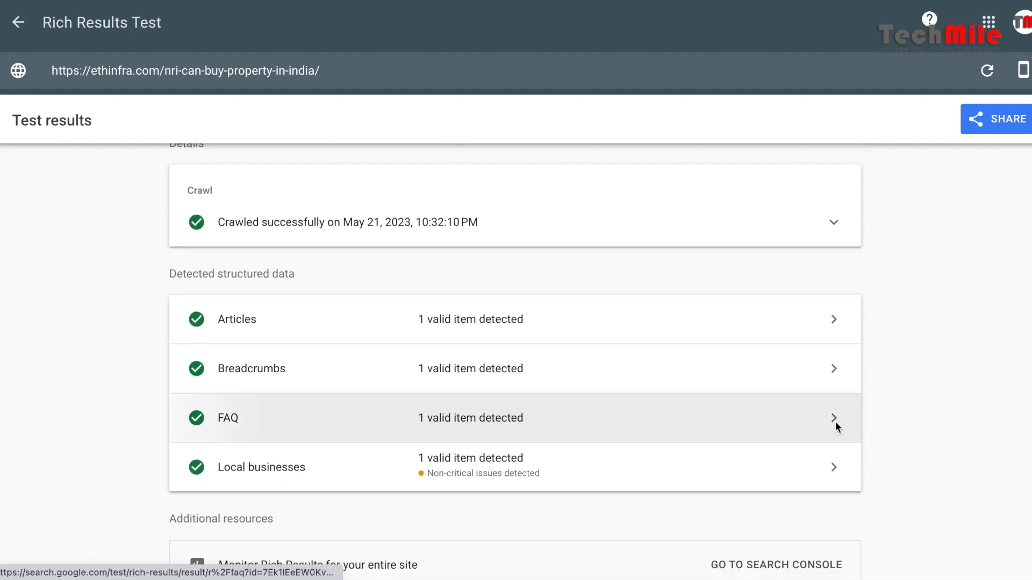
Step: Expand the detected FAQ item and review all its questions and accepted answers through the last one
scroll(837, 428, "down", 2)
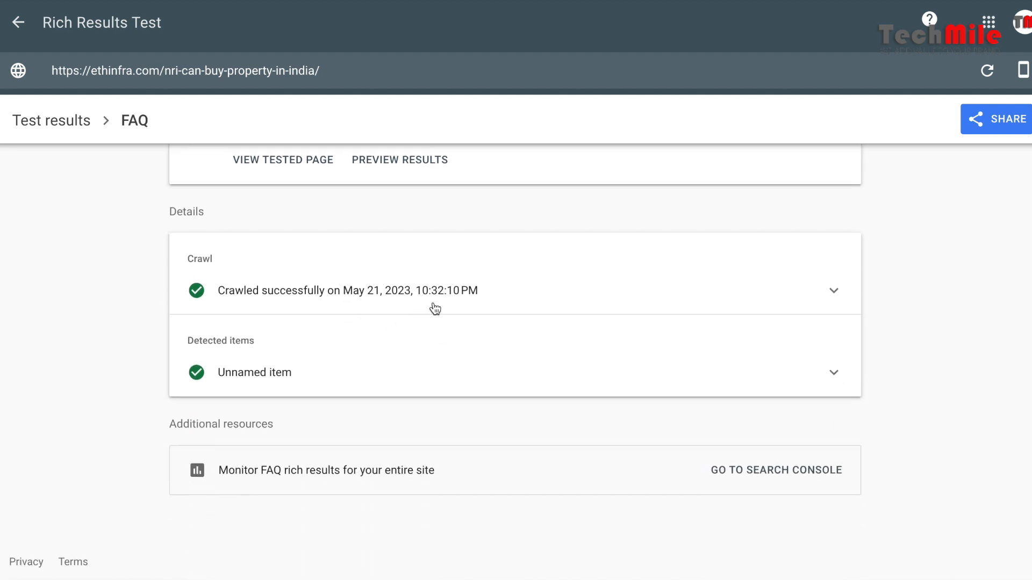
left_click(835, 371)
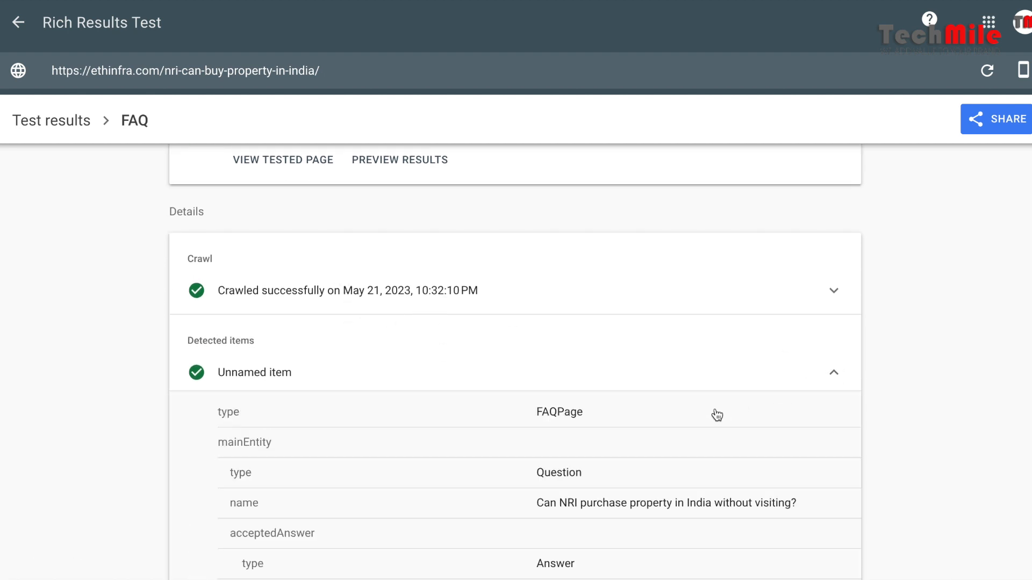
scroll(724, 413, "down", 5)
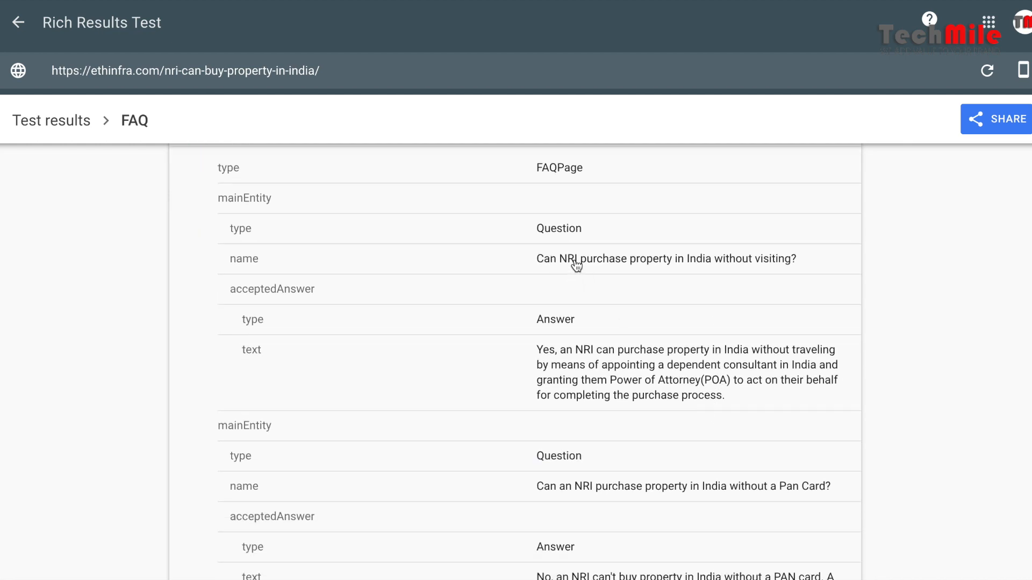
scroll(577, 265, "down", 6)
scroll(622, 398, "down", 10)
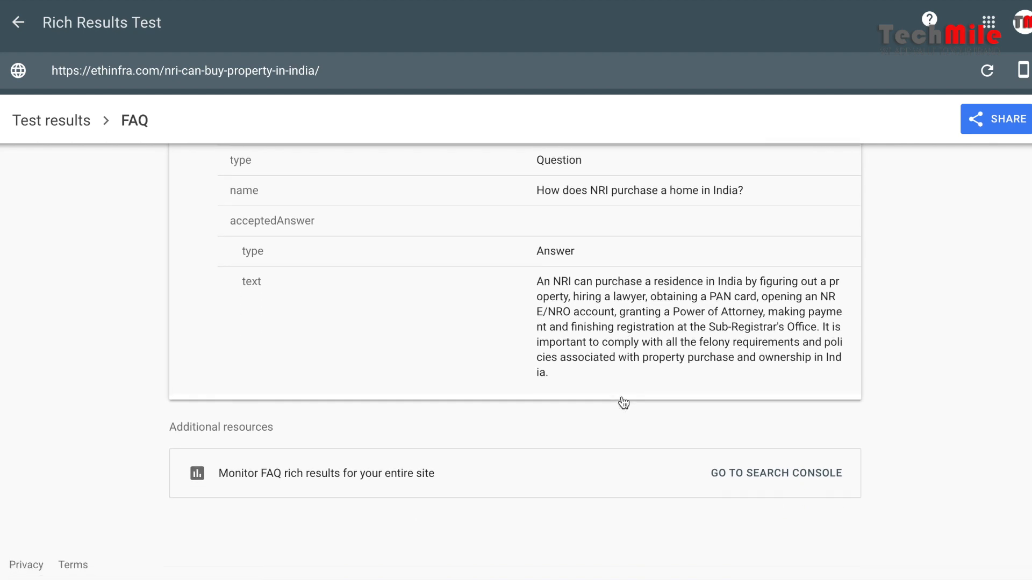
scroll(622, 401, "up", 20)
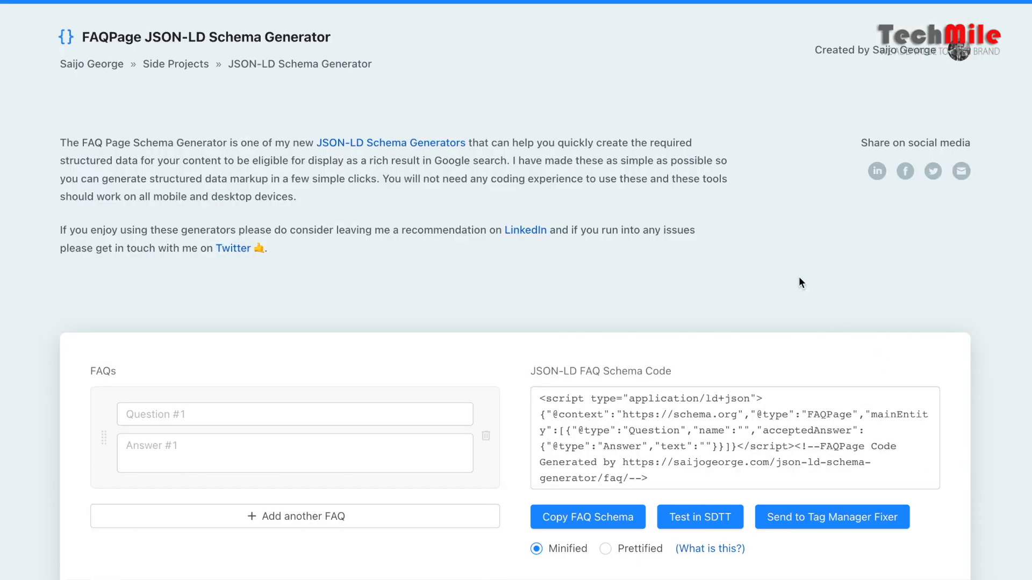
Step: Switch to the Notes app and add the FAQPage JSON-LD Schema Generator's URL above the Font Awesome Codes, followed by blank lines
key("super+Tab")
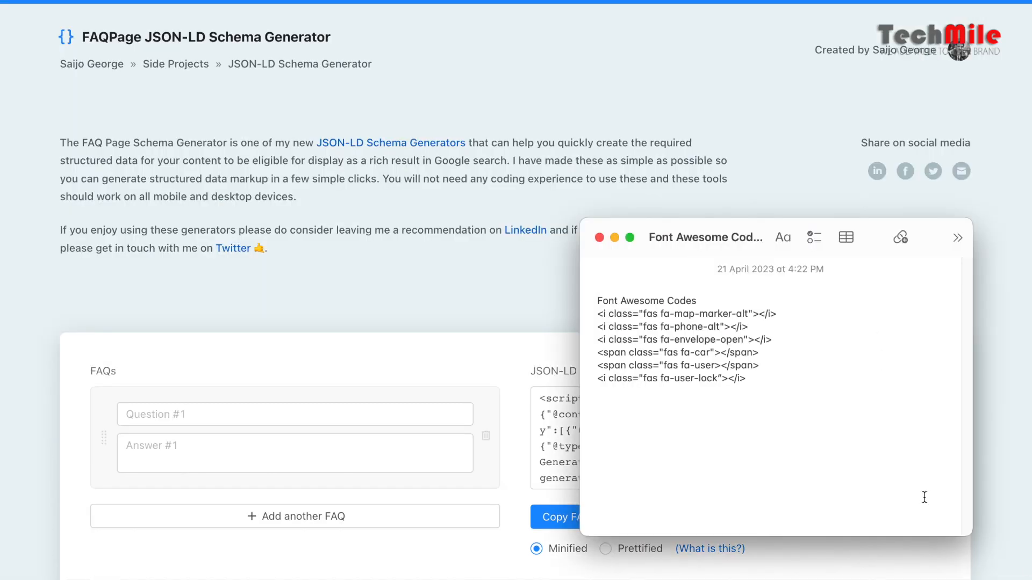
type("https://saijogeorge.com/json-ld-schema-generator/faq/")
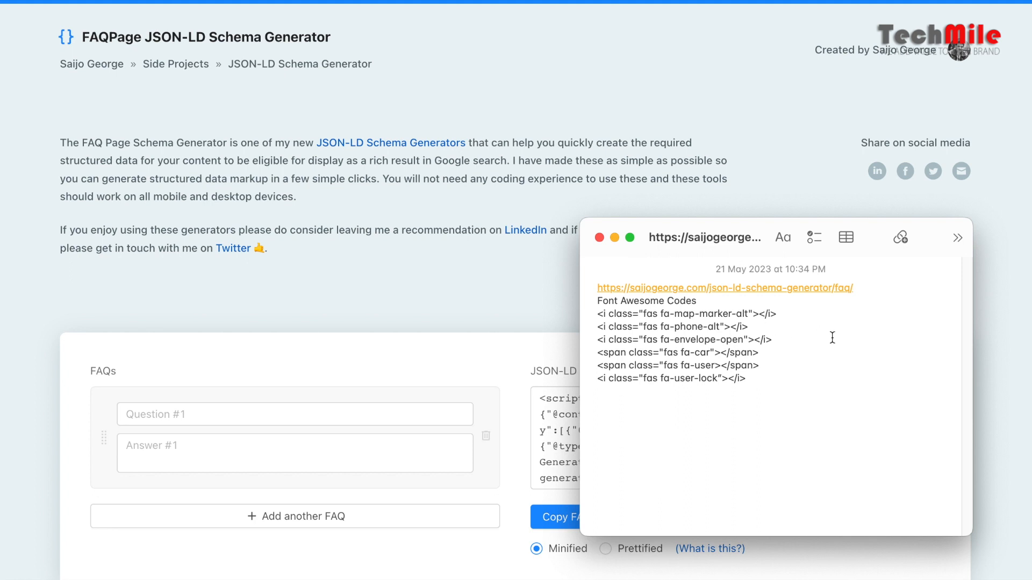
key("Return")
key("Return")
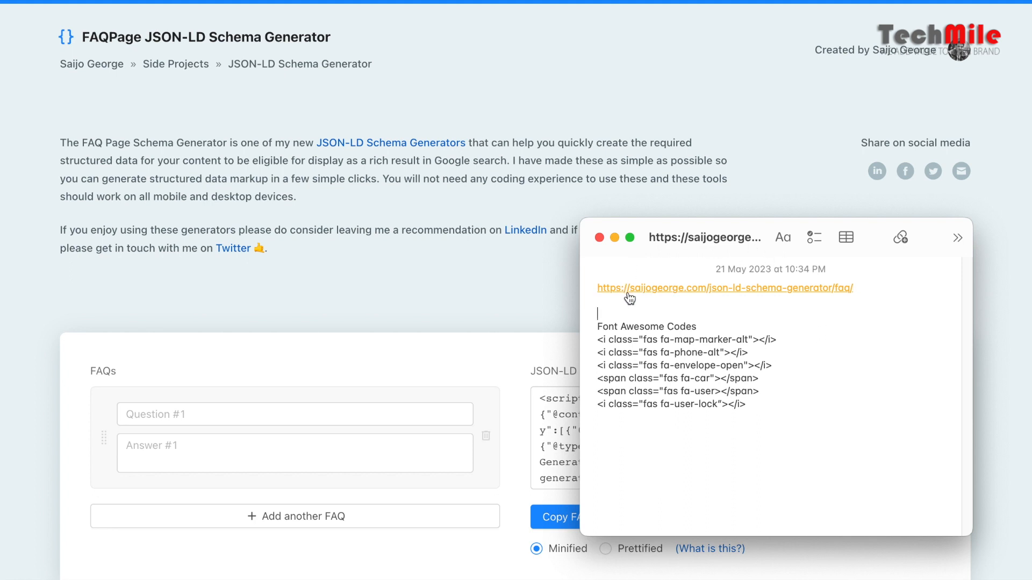